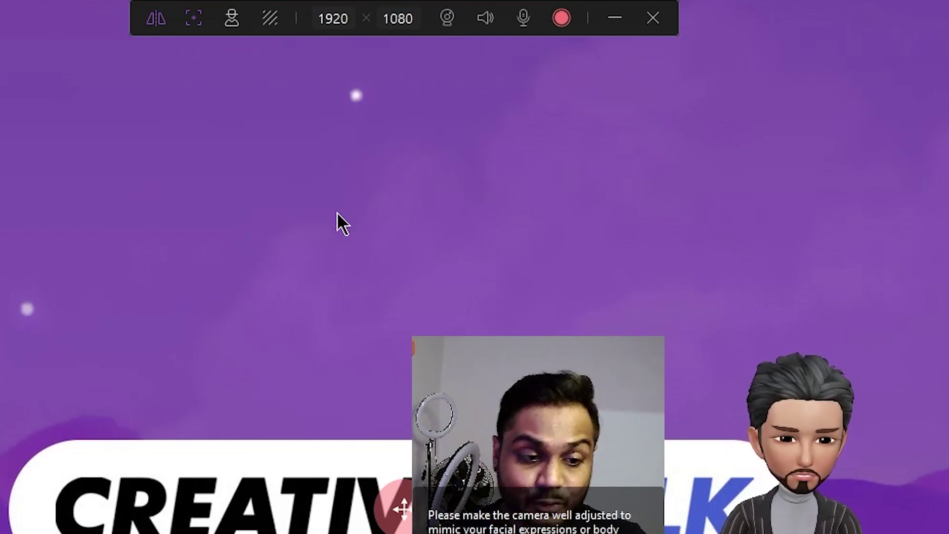
Step: Enlarge the virtual human avatar and place it near the centre of the recording area, with its torso above the taskbar
drag(620, 497, 429, 533)
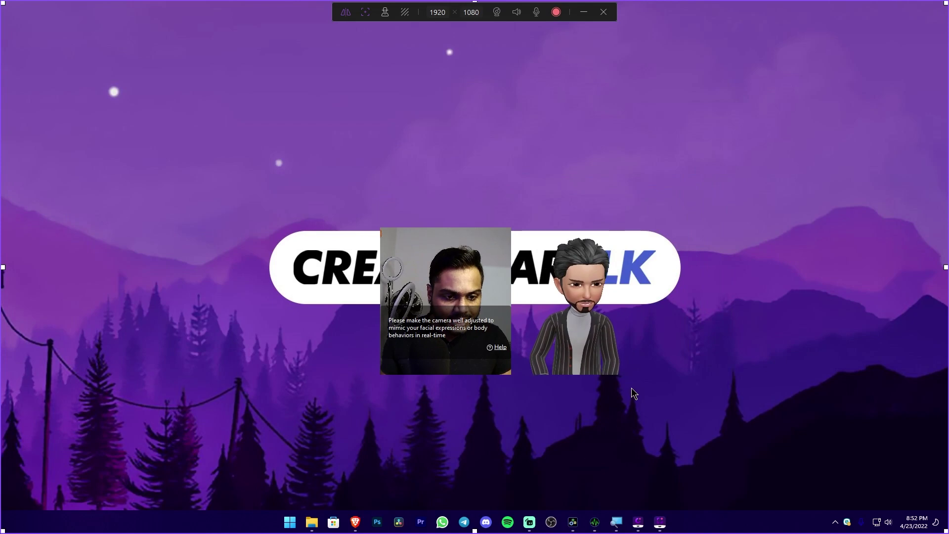
drag(637, 374, 899, 502)
drag(807, 435, 689, 397)
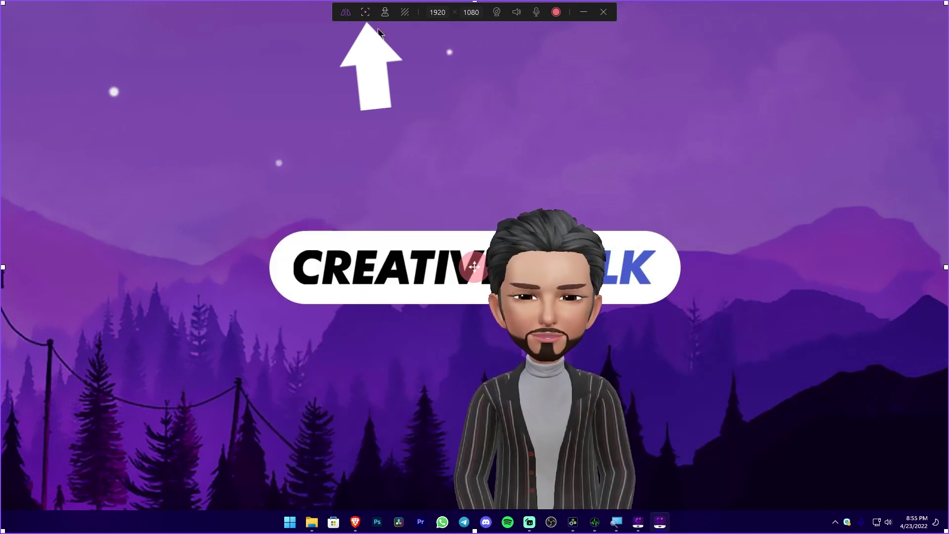
click(474, 268)
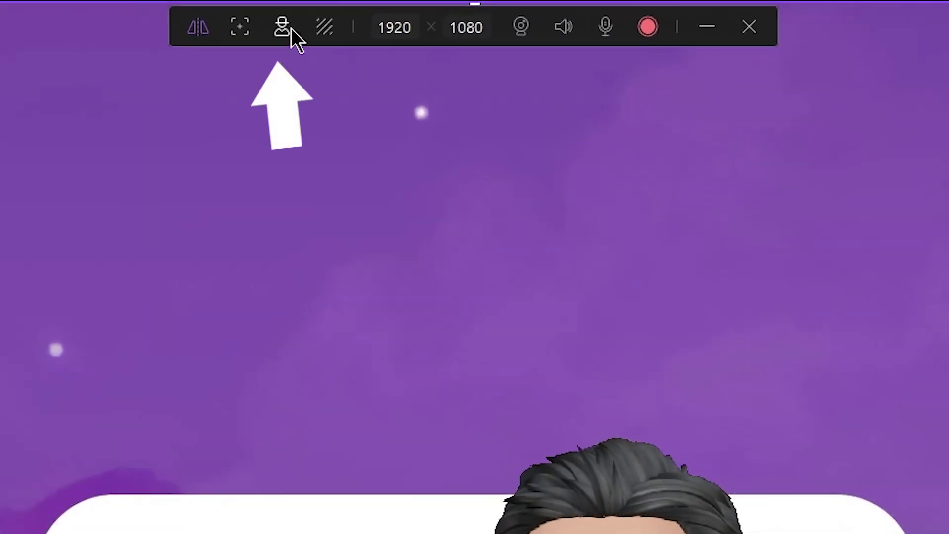
Step: Browse the virtual persons and try the anime girl with the blue hat and dress
click(282, 28)
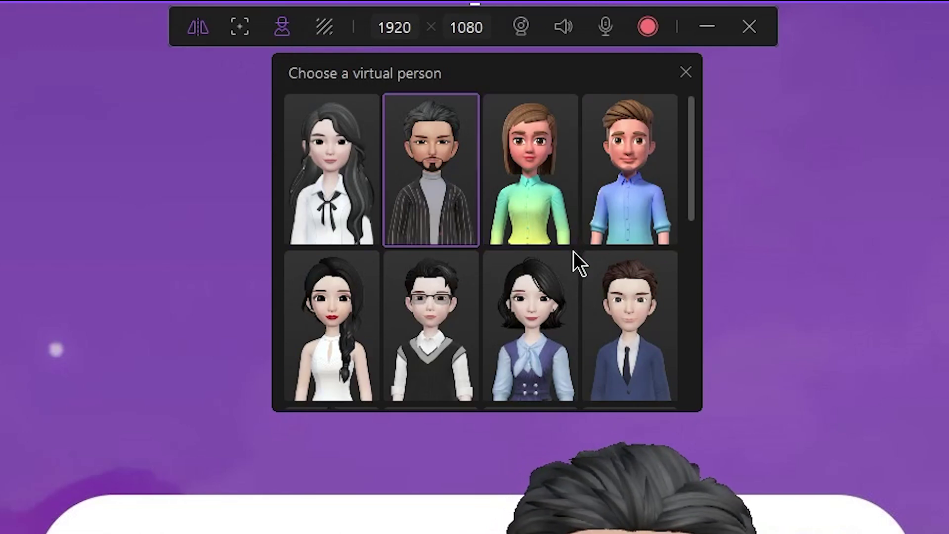
scroll(581, 269, down, 10)
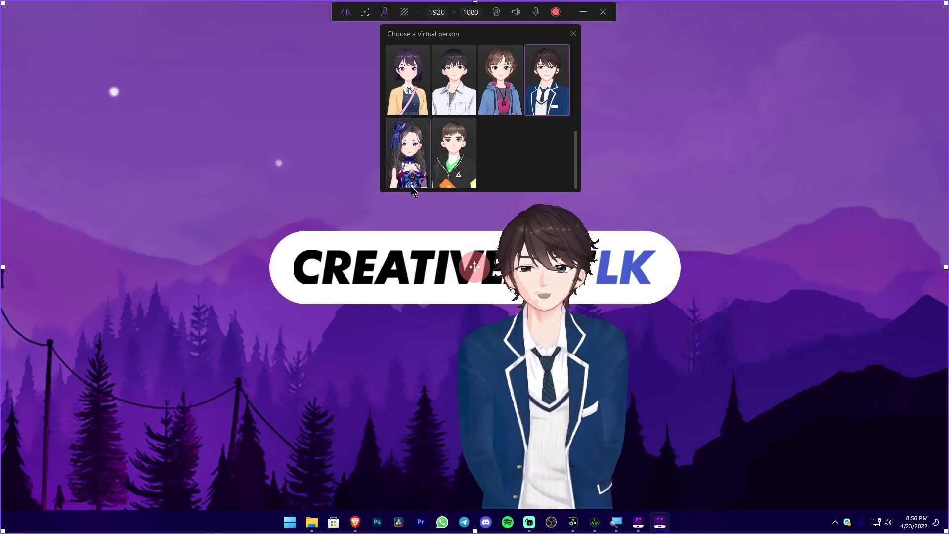
click(404, 151)
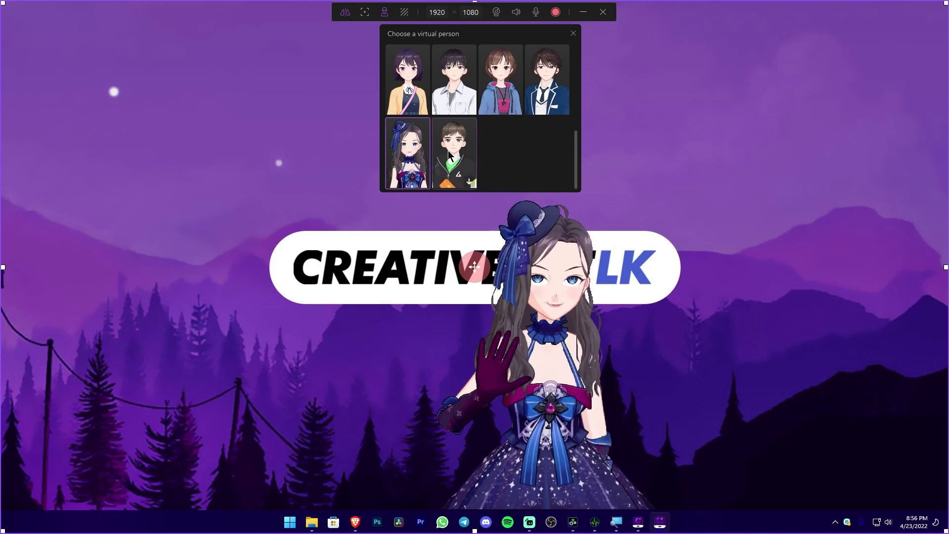
scroll(484, 138, up, 5)
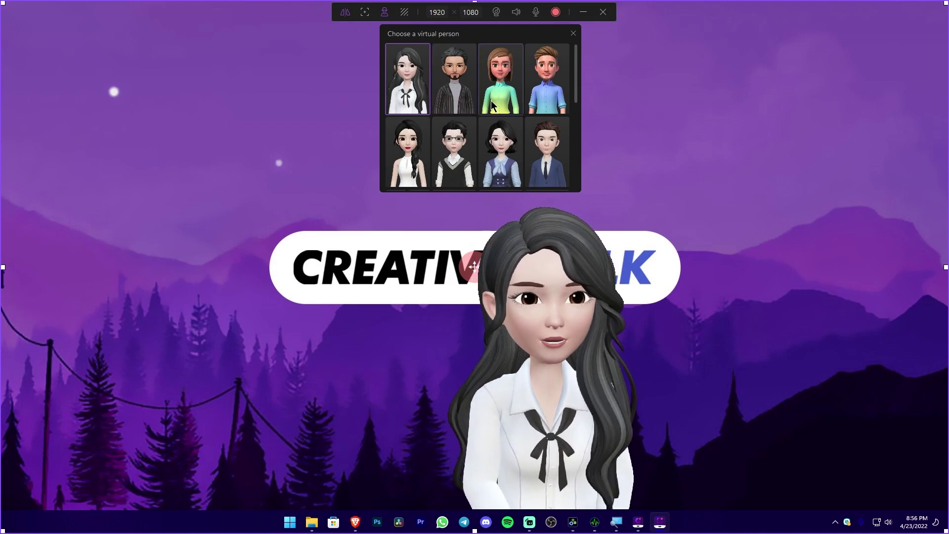
Step: Set the virtual person to the bearded man in the dark striped jacket
mouse_move(512, 147)
scroll(518, 147, down, 3)
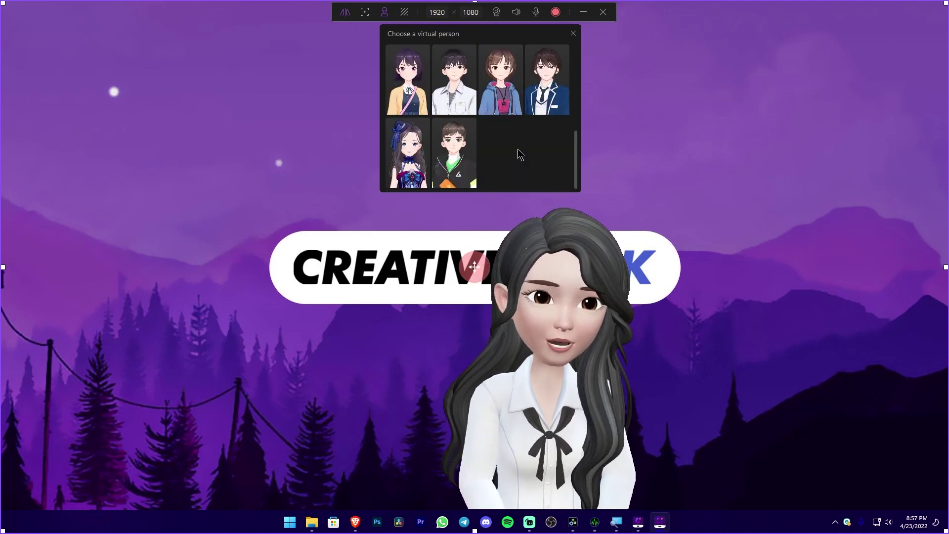
scroll(517, 149, up, 3)
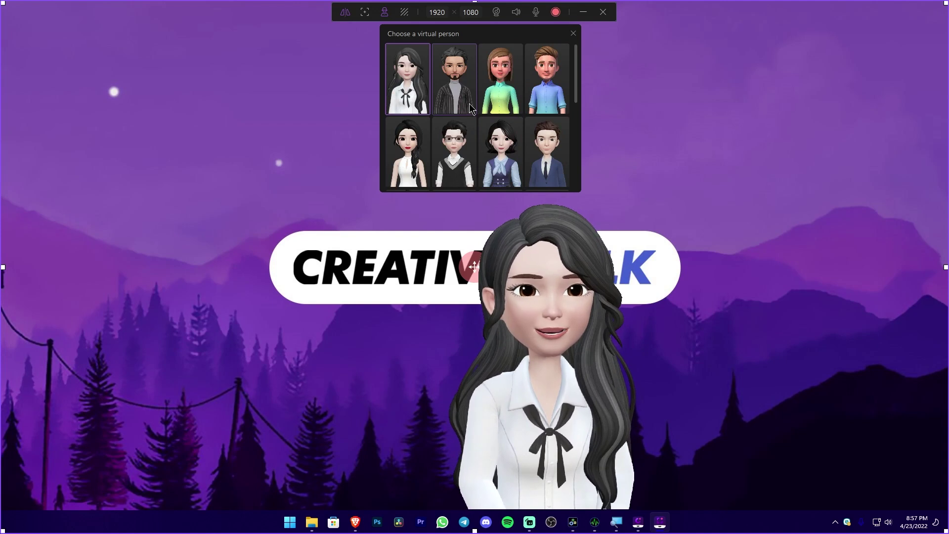
click(455, 83)
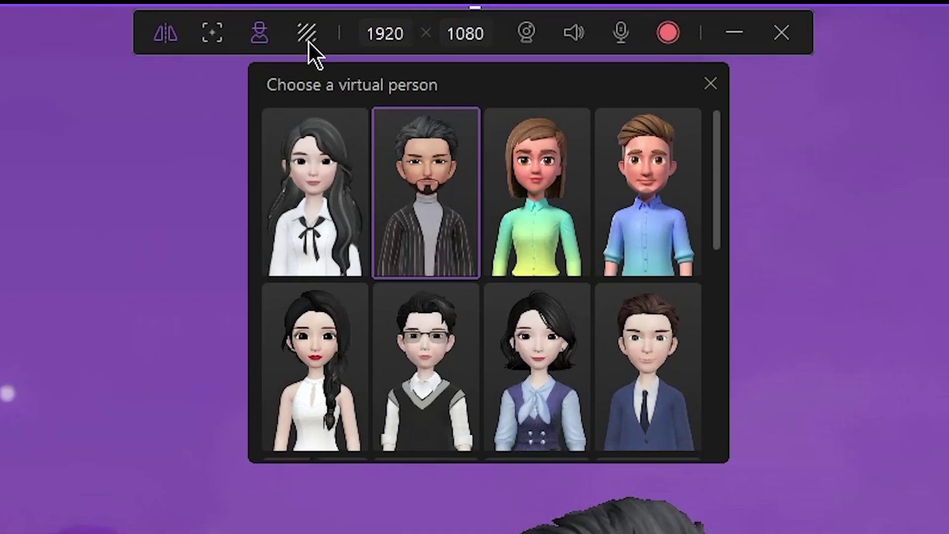
Step: Try the bookshelf and meeting-room images as the avatar's background
click(404, 14)
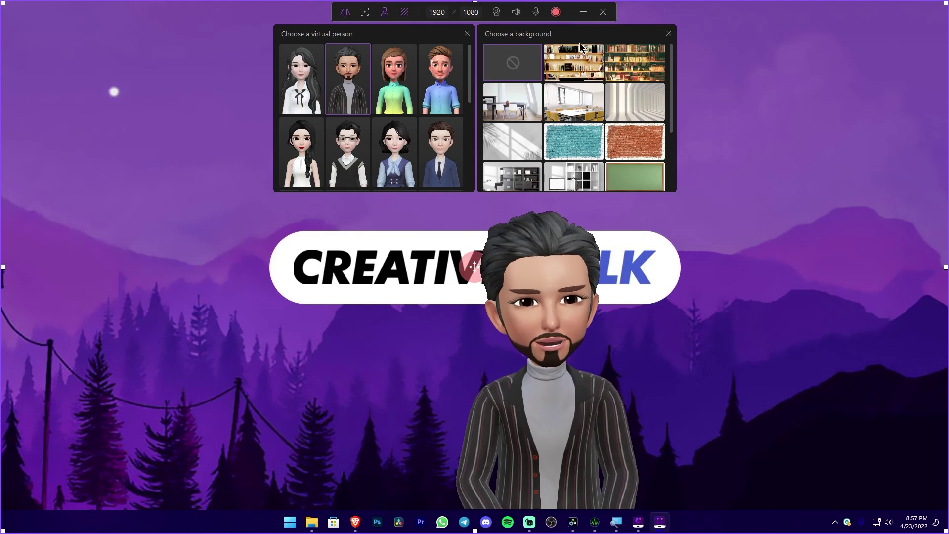
click(575, 69)
click(625, 68)
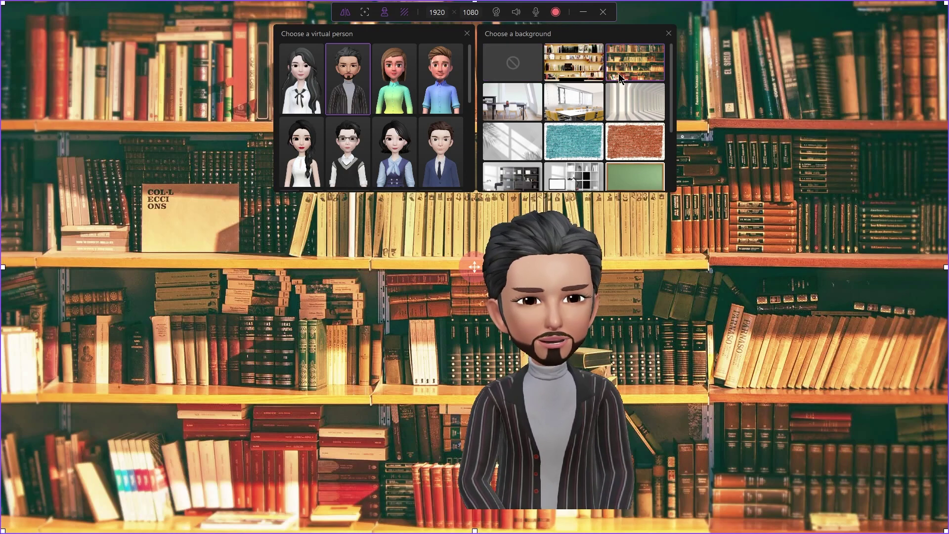
click(619, 93)
click(588, 92)
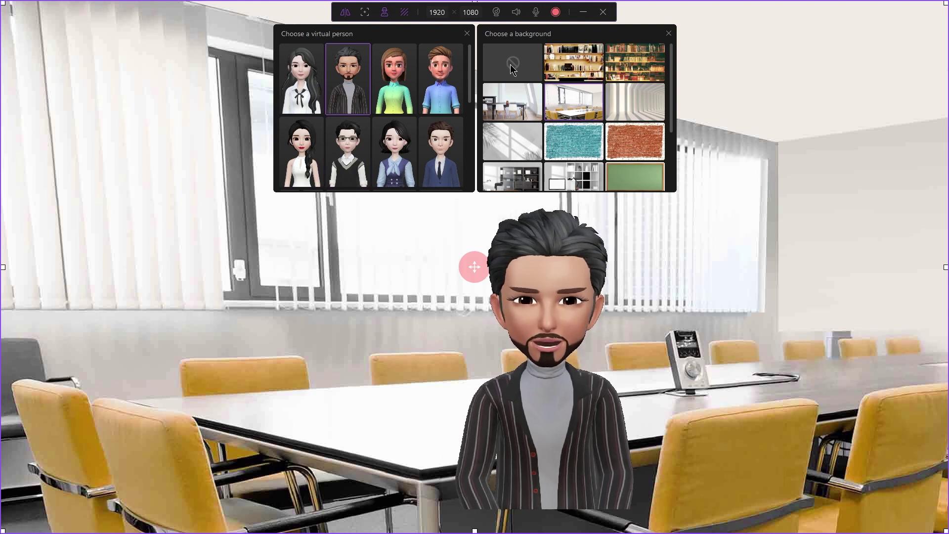
Step: Apply the solid green background behind the avatar and close the virtual person and background choosers
scroll(604, 123, down, 3)
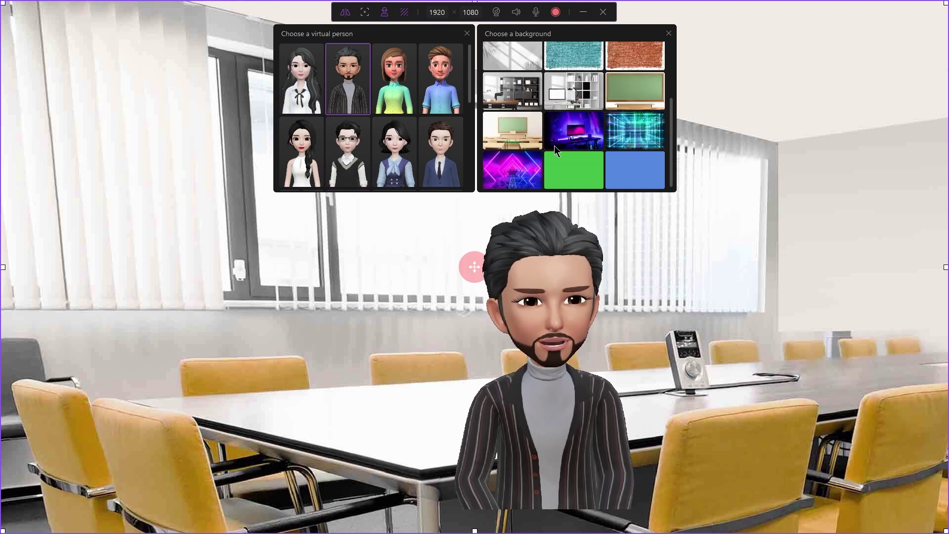
click(568, 165)
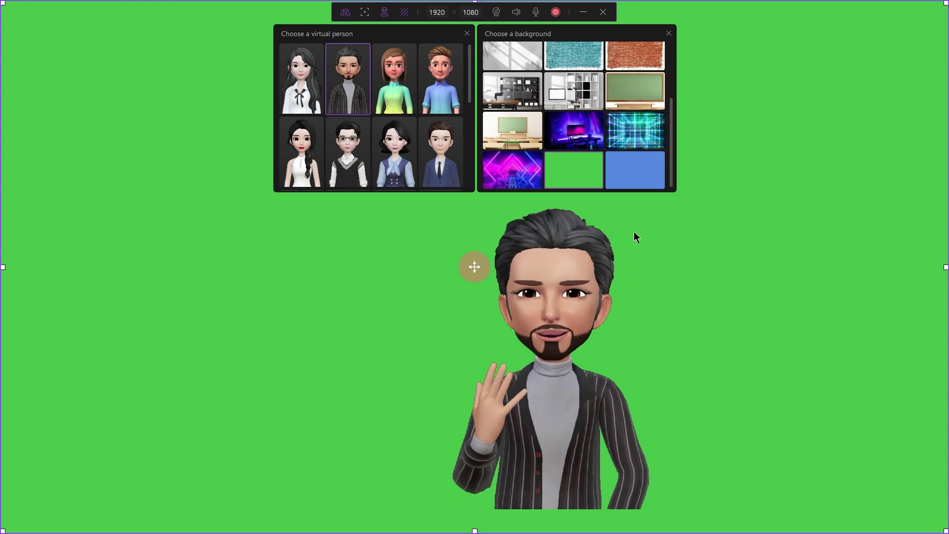
click(467, 33)
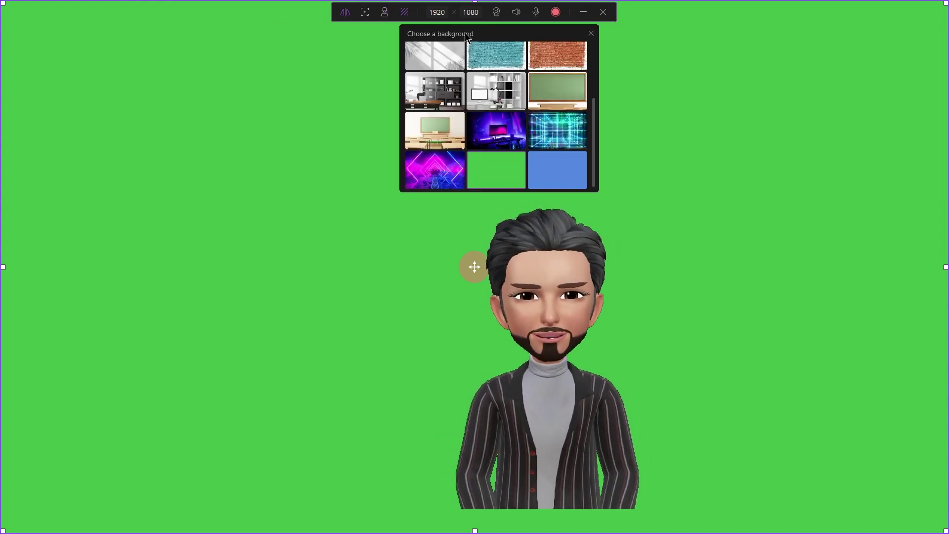
click(590, 35)
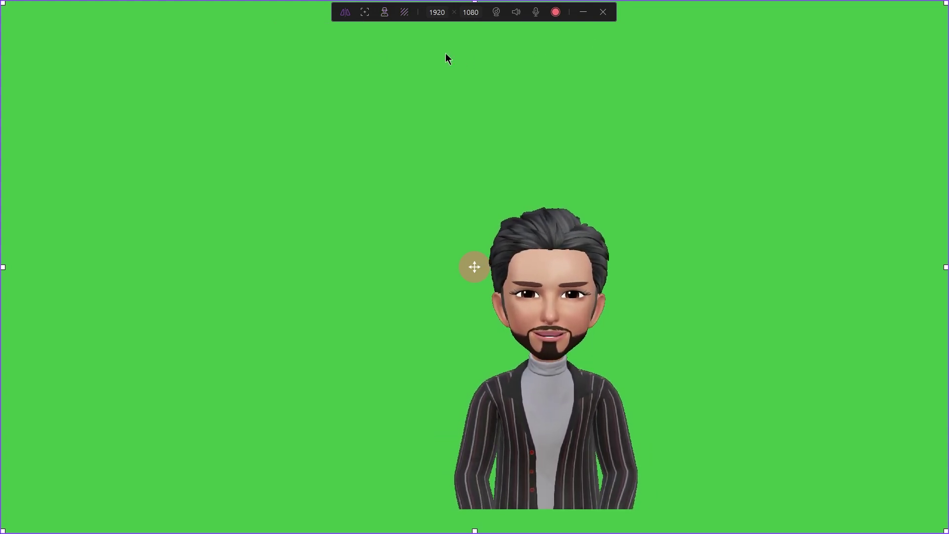
click(365, 13)
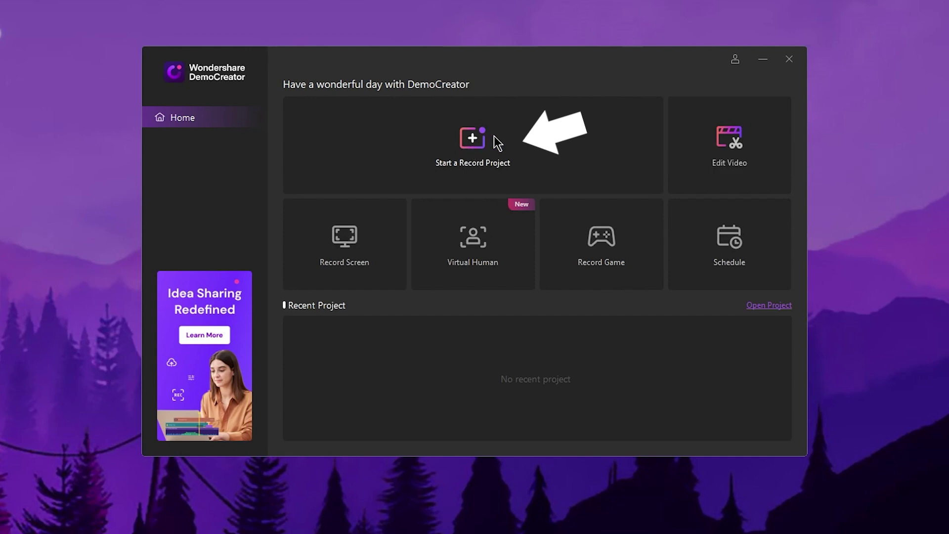
Step: Start a new record project and review the available capture area presets
click(476, 146)
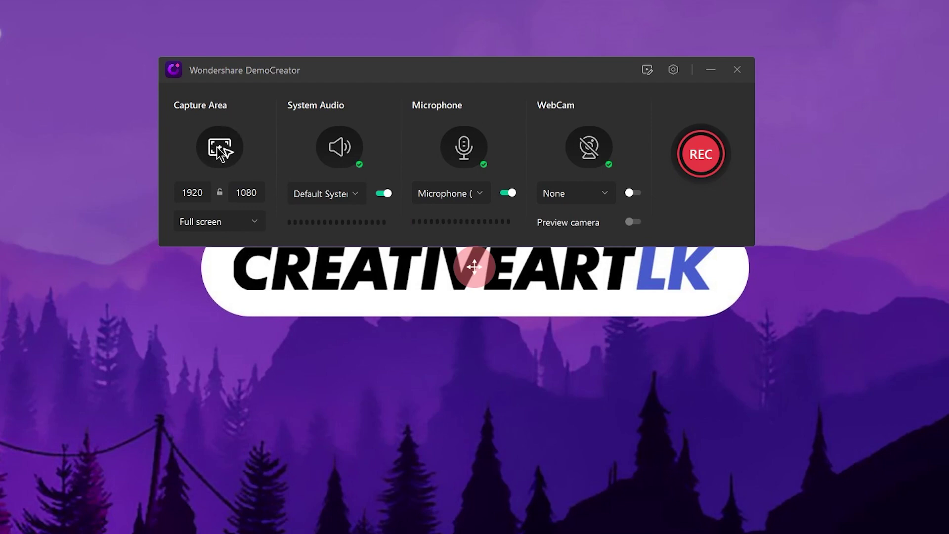
click(247, 226)
scroll(232, 366, down, 2)
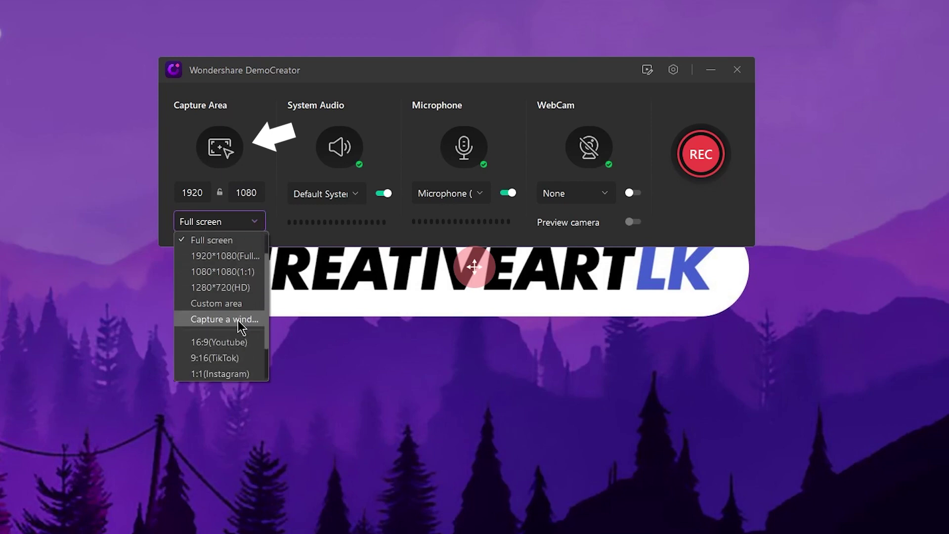
scroll(237, 292, up, 2)
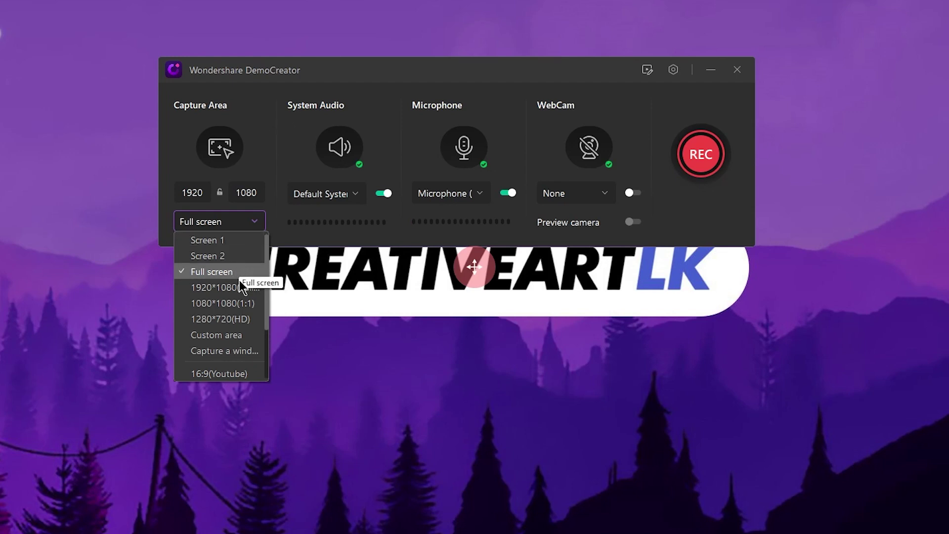
scroll(246, 295, down, 3)
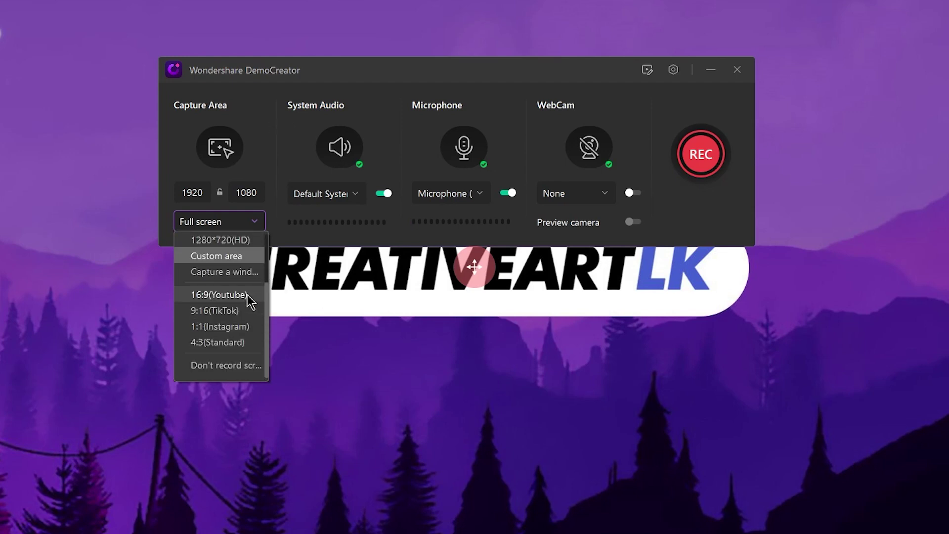
scroll(247, 297, up, 3)
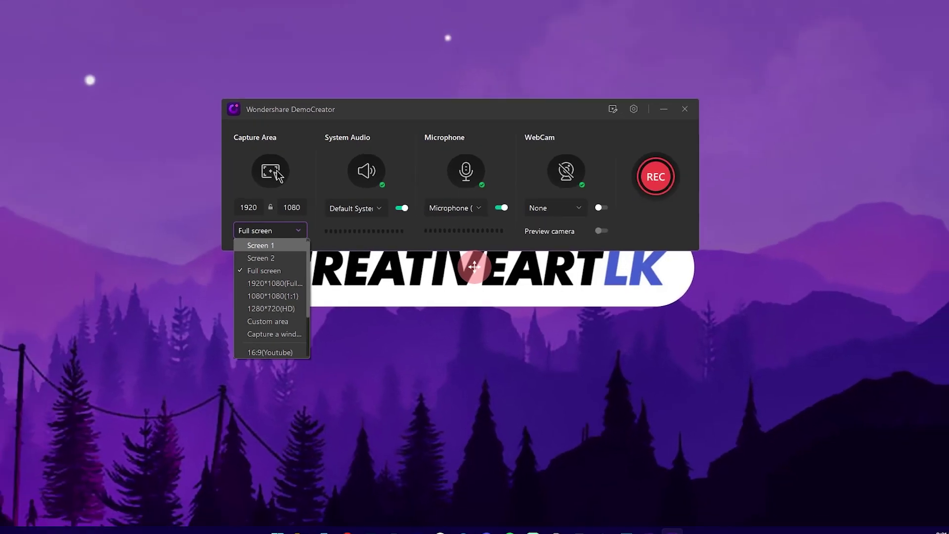
Step: Draw a custom capture area of about 973 × 462 around the desktop logo and return the capture area to Full screen
click(230, 147)
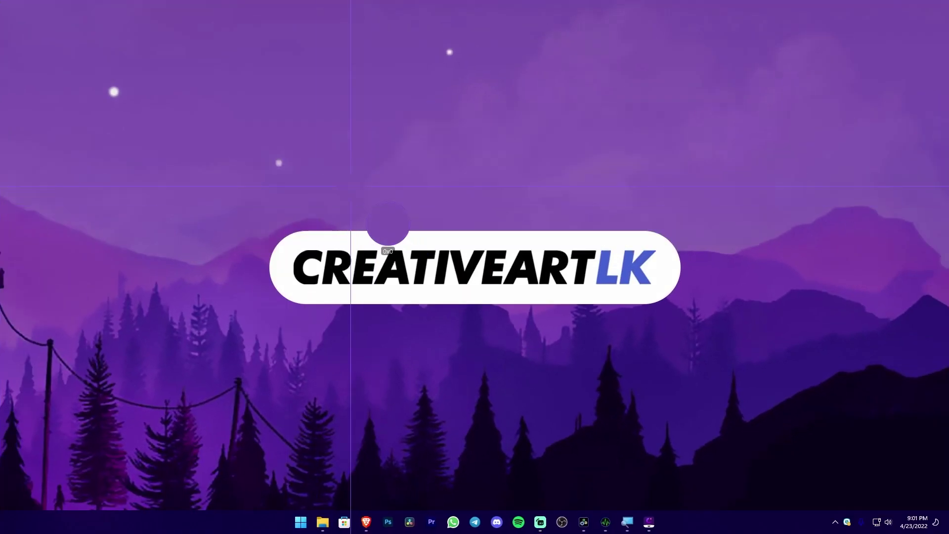
drag(229, 121, 708, 348)
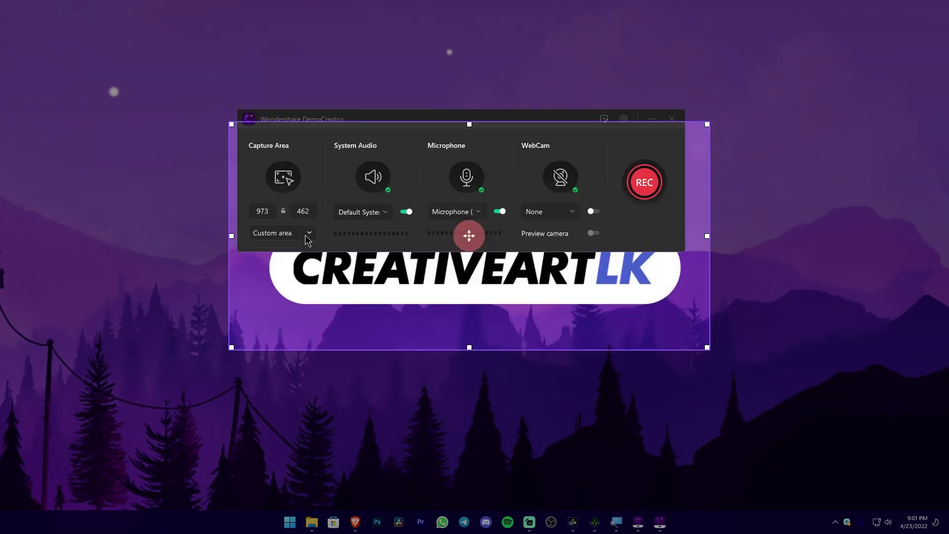
click(307, 234)
click(297, 270)
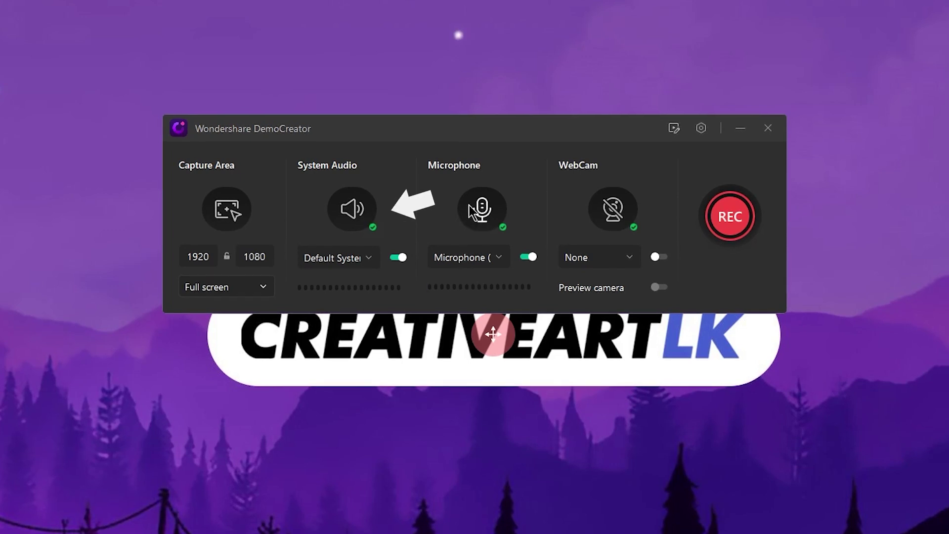
Step: Select the Fantech Leviosa microphone as the recording's microphone source
click(500, 265)
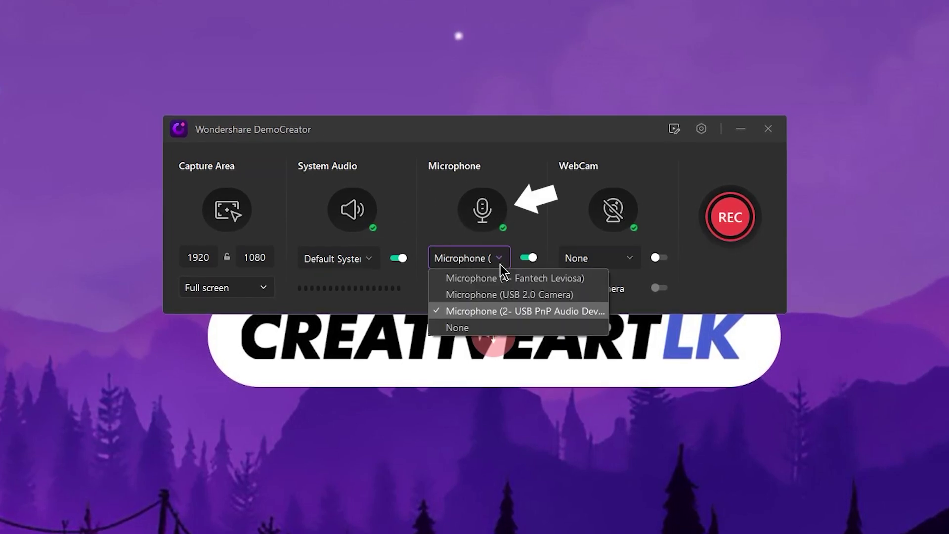
click(530, 280)
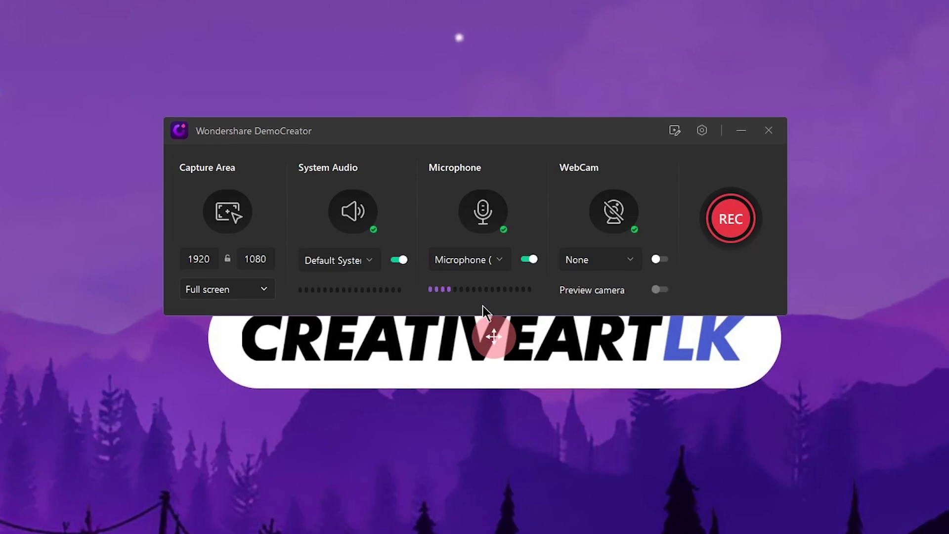
mouse_move(530, 296)
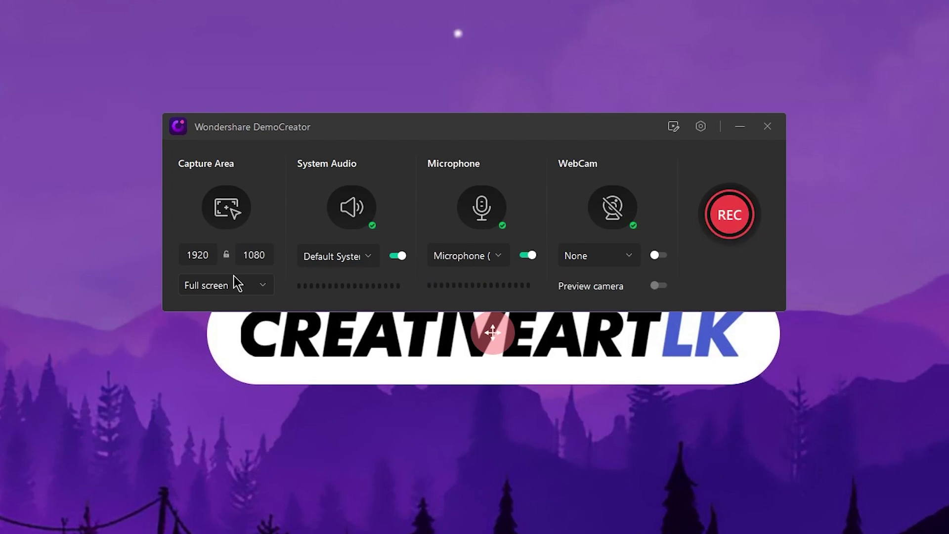
Step: Set the AVC/H.264 encoder quality to High in the advanced recorder settings
click(701, 127)
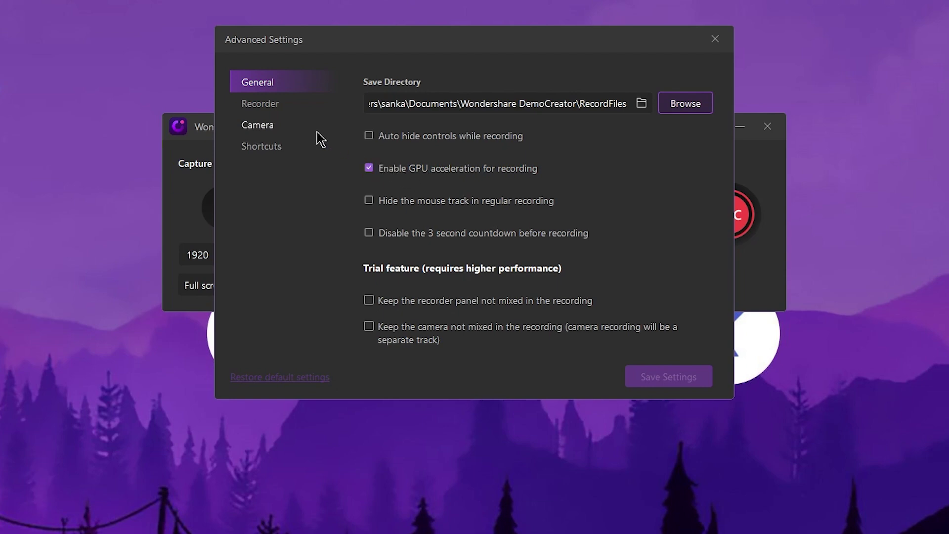
click(276, 111)
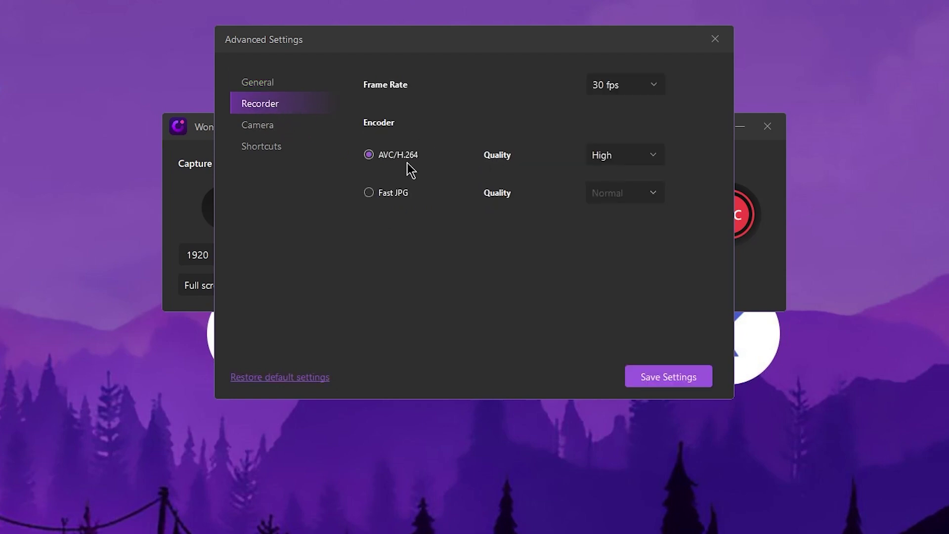
click(648, 157)
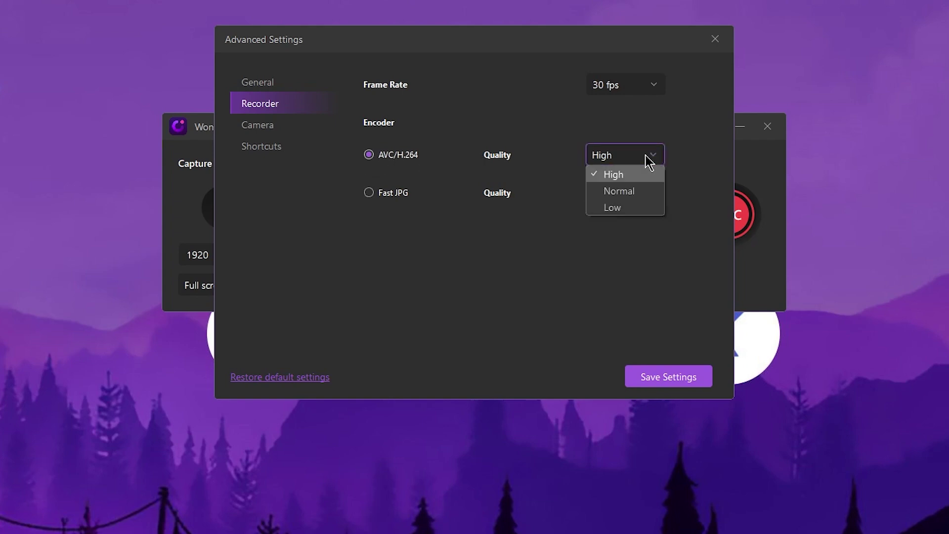
click(633, 174)
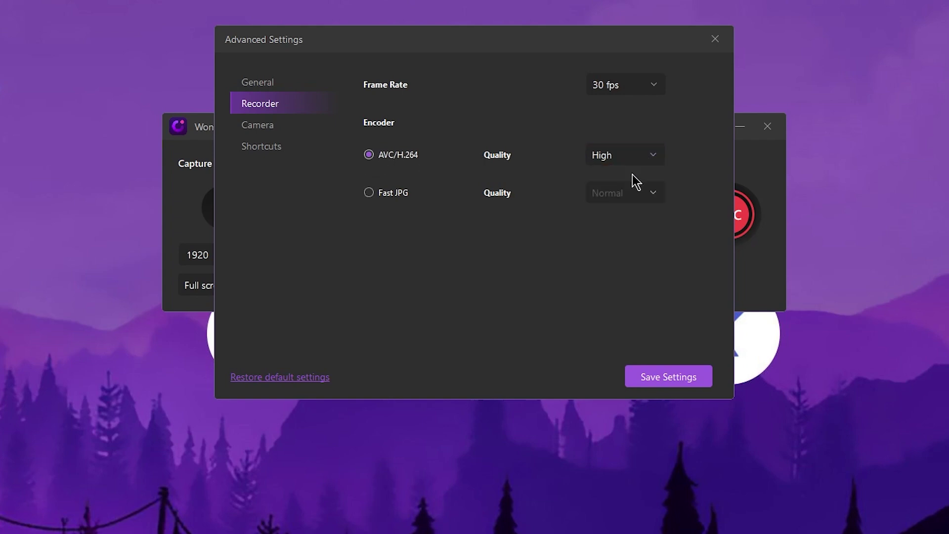
Step: Review the camera and shortcut settings and return to the recorder settings
click(302, 127)
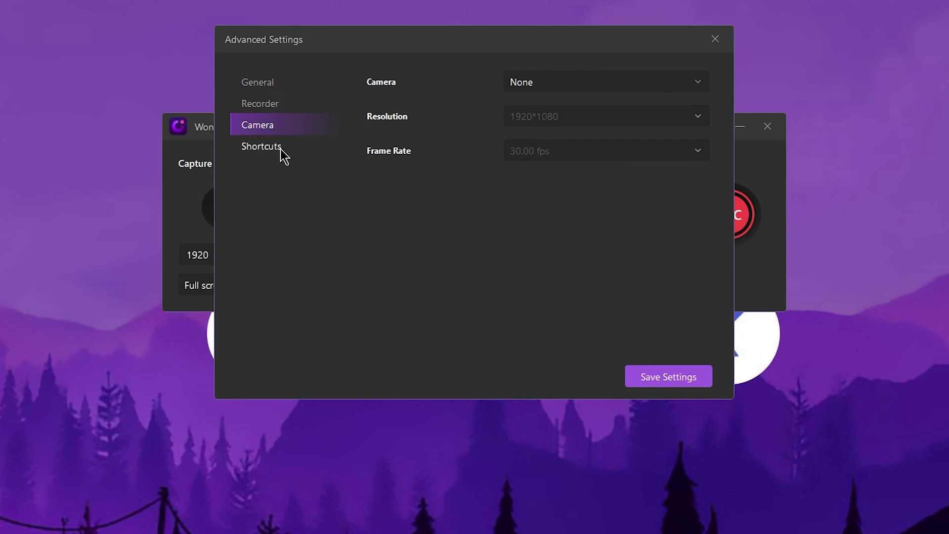
click(291, 153)
click(292, 114)
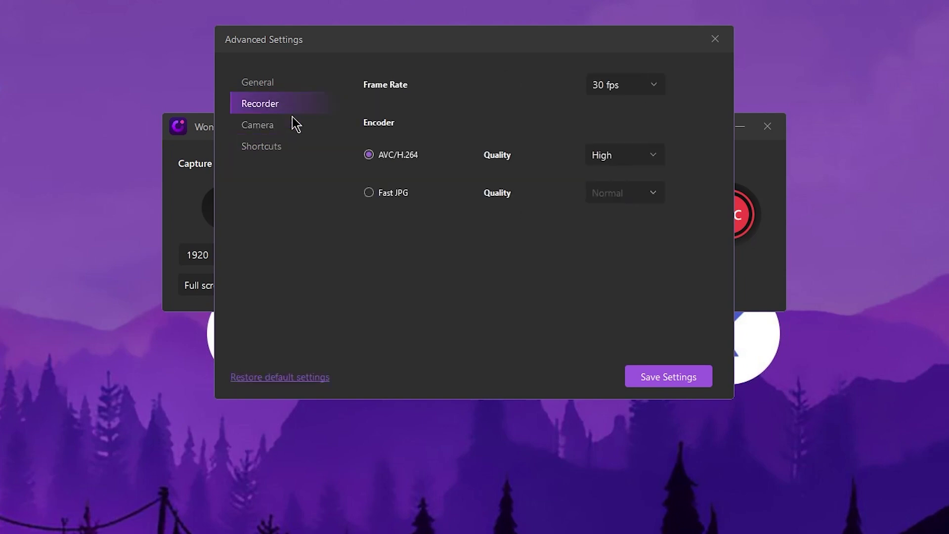
Step: Review the recording shortcut settings, close the advanced settings and exit the screen recorder
click(294, 155)
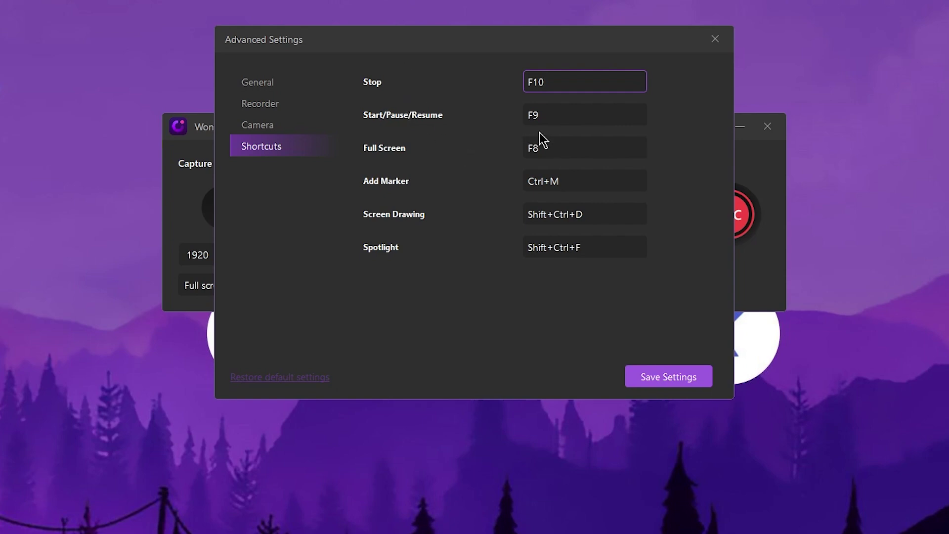
click(715, 40)
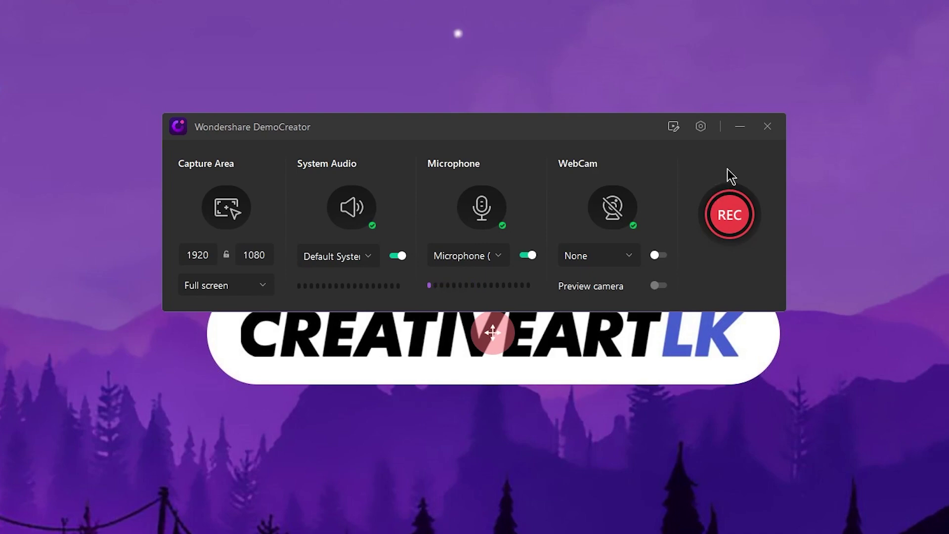
click(768, 128)
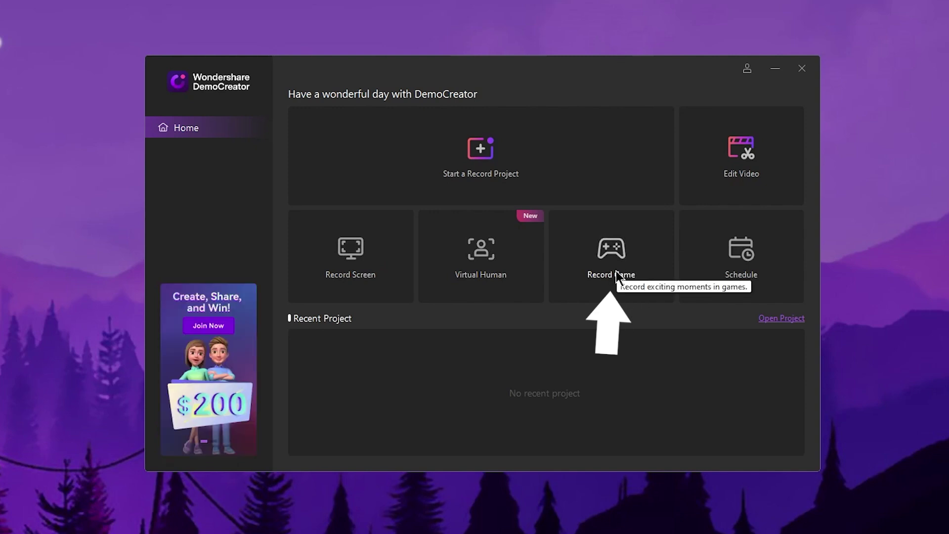
Step: Set up a game recording with the Among Us window as the target game, and close the game recorder
click(629, 253)
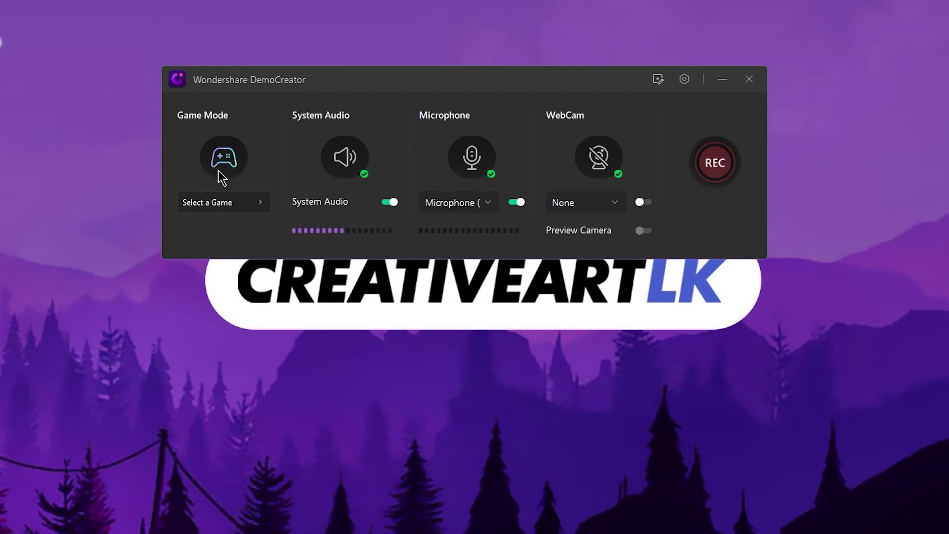
click(259, 208)
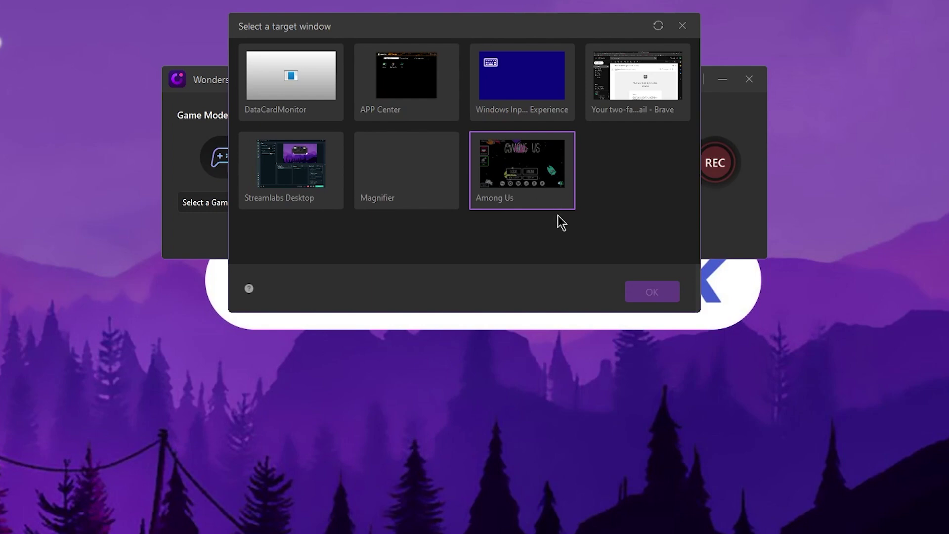
click(534, 194)
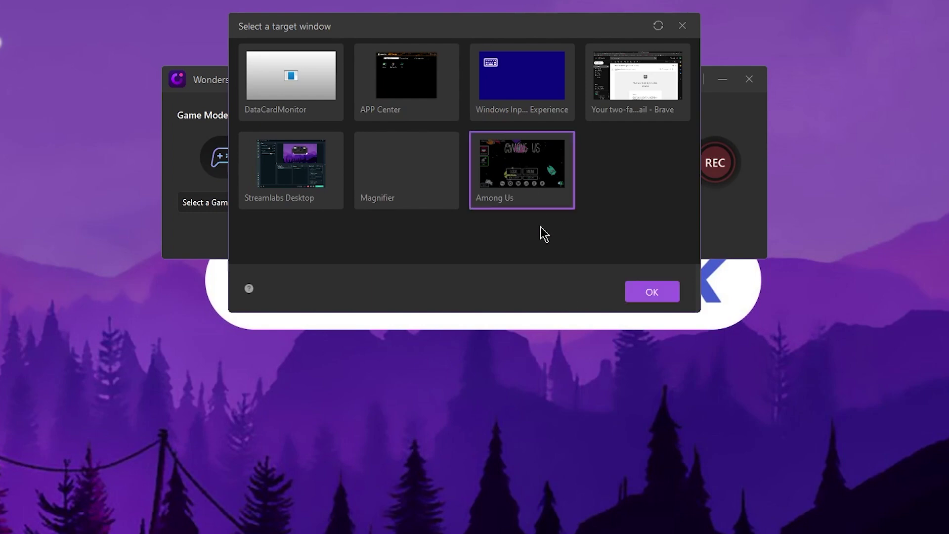
click(654, 294)
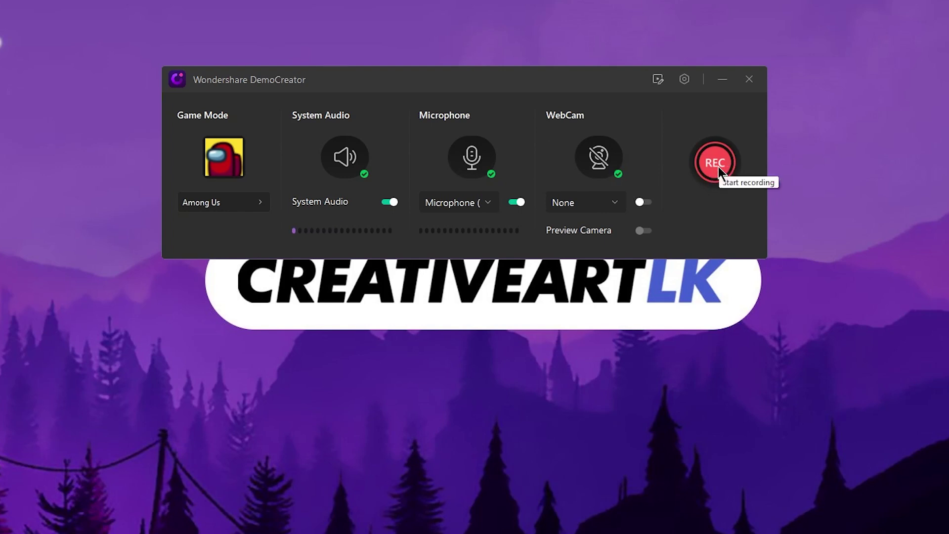
click(750, 80)
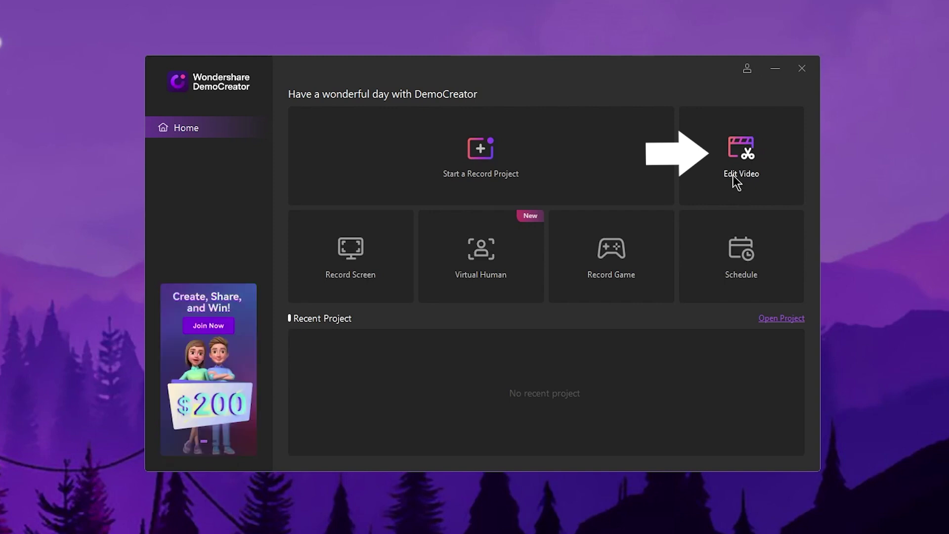
Step: Open the video editor and preview the Blur background effect from the Advanced effects
click(764, 159)
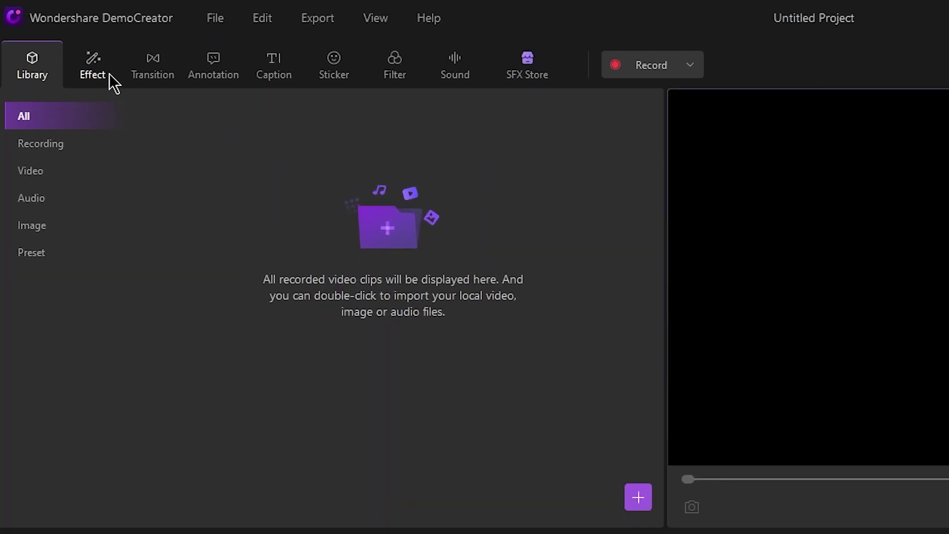
click(60, 42)
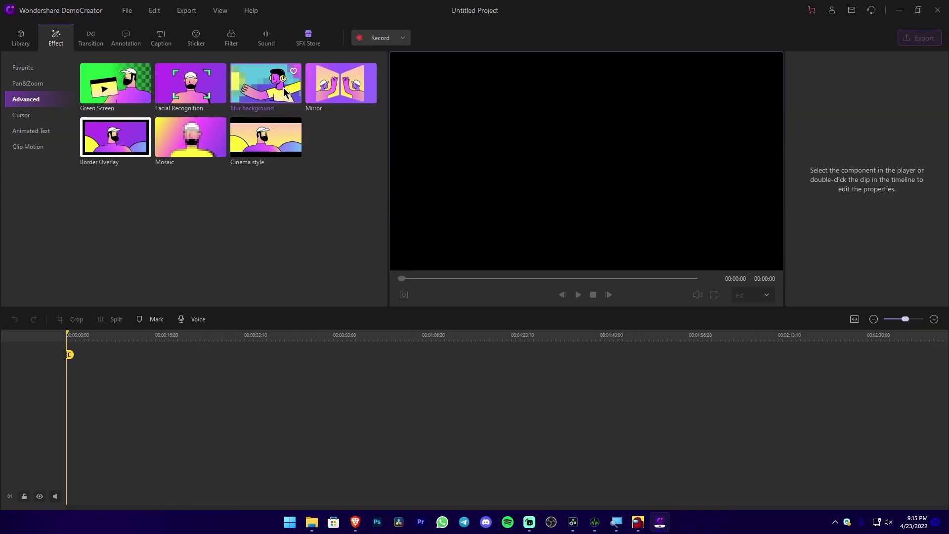
click(286, 92)
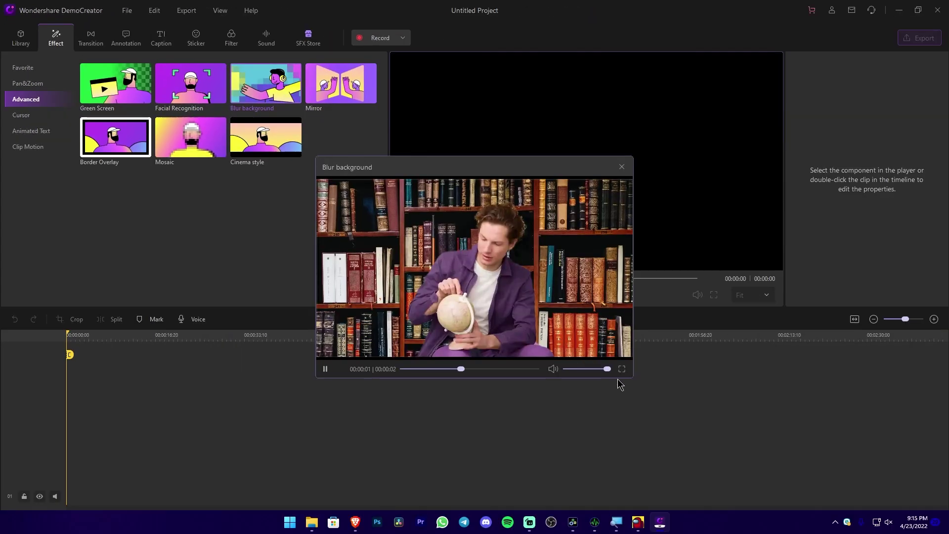
click(622, 167)
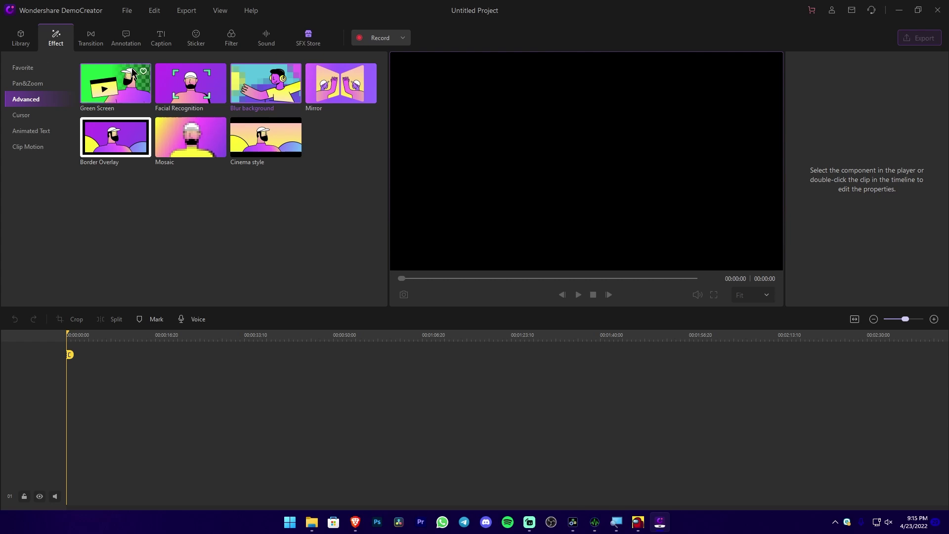
Step: Look through the editor's library, effect, transition, annotation, caption and sticker collections
click(20, 43)
click(56, 44)
click(92, 43)
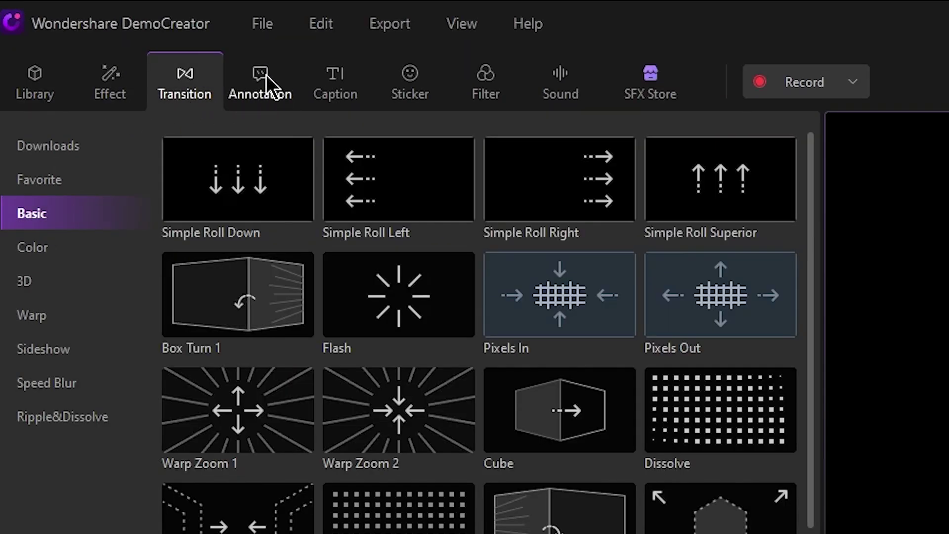
click(267, 87)
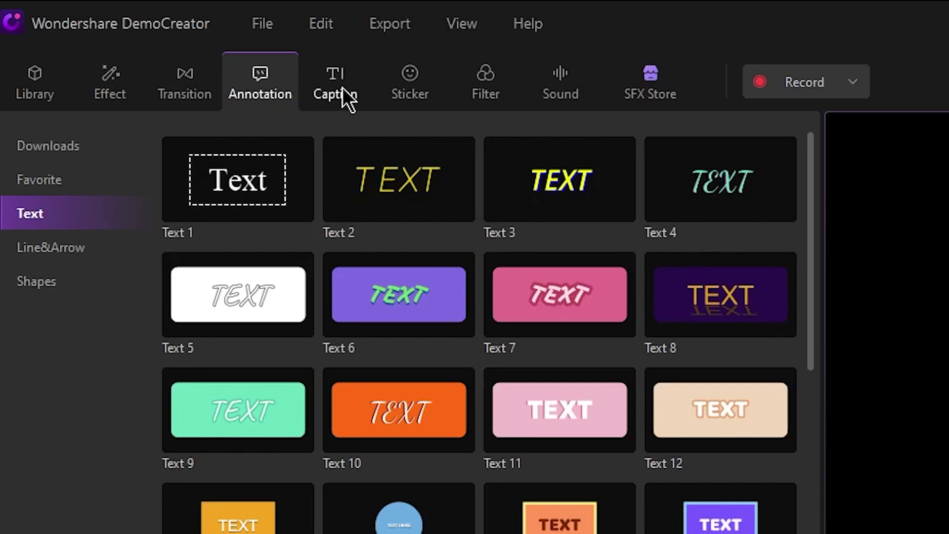
click(341, 96)
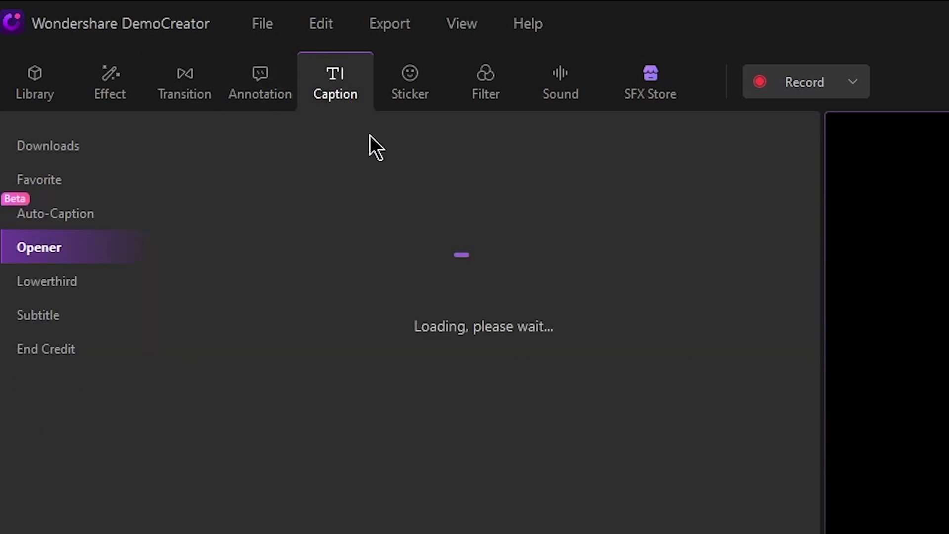
click(405, 74)
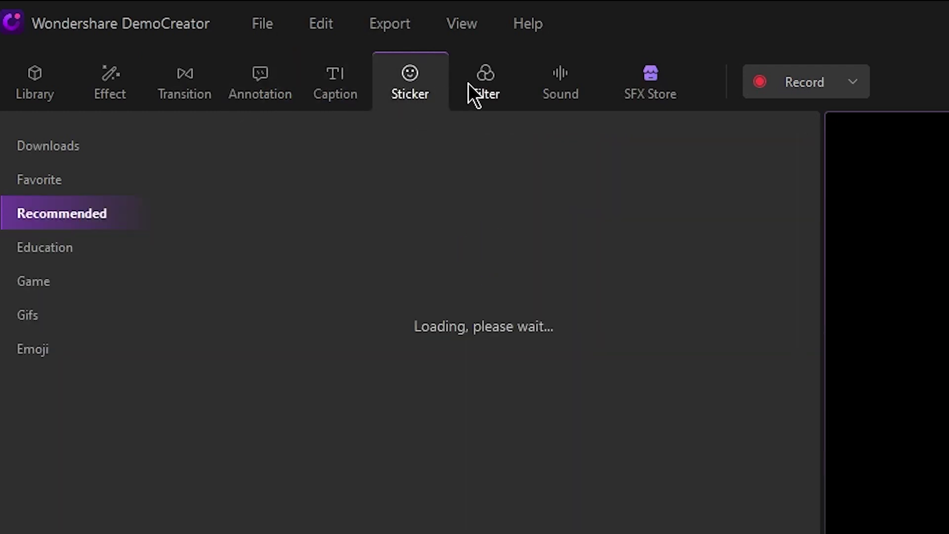